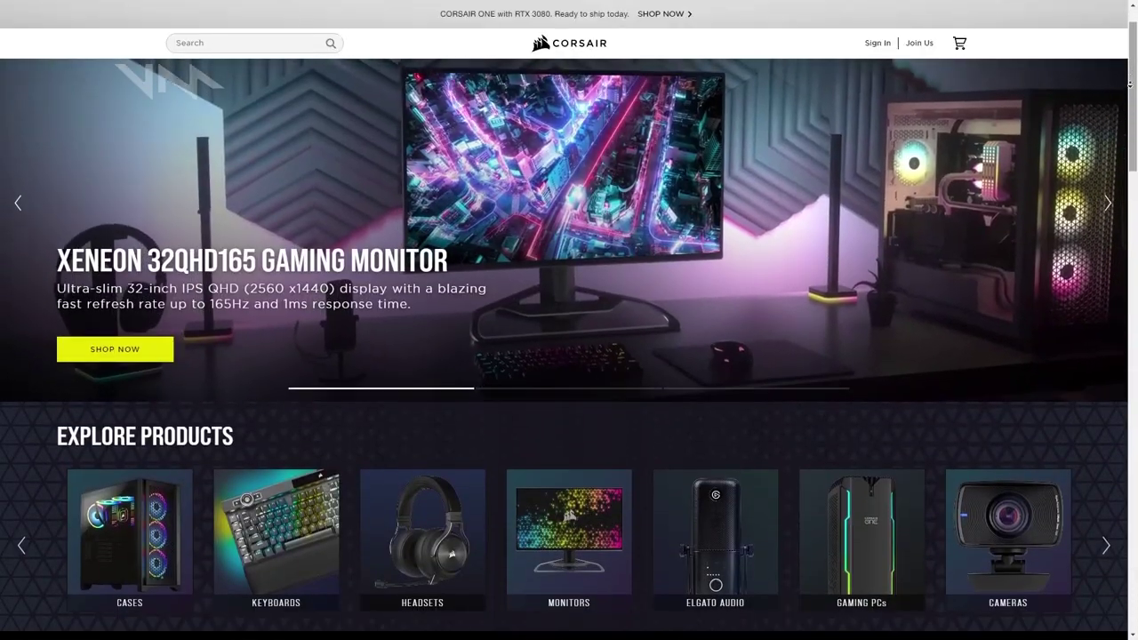
scroll(1129, 86, down, 10)
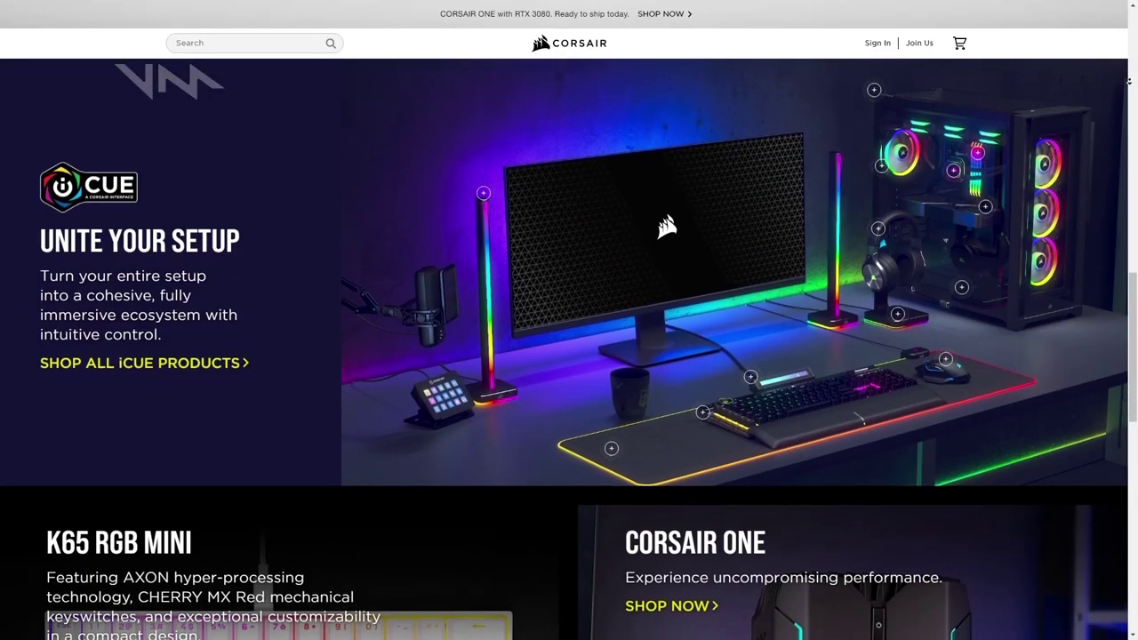
scroll(1129, 86, down, 3)
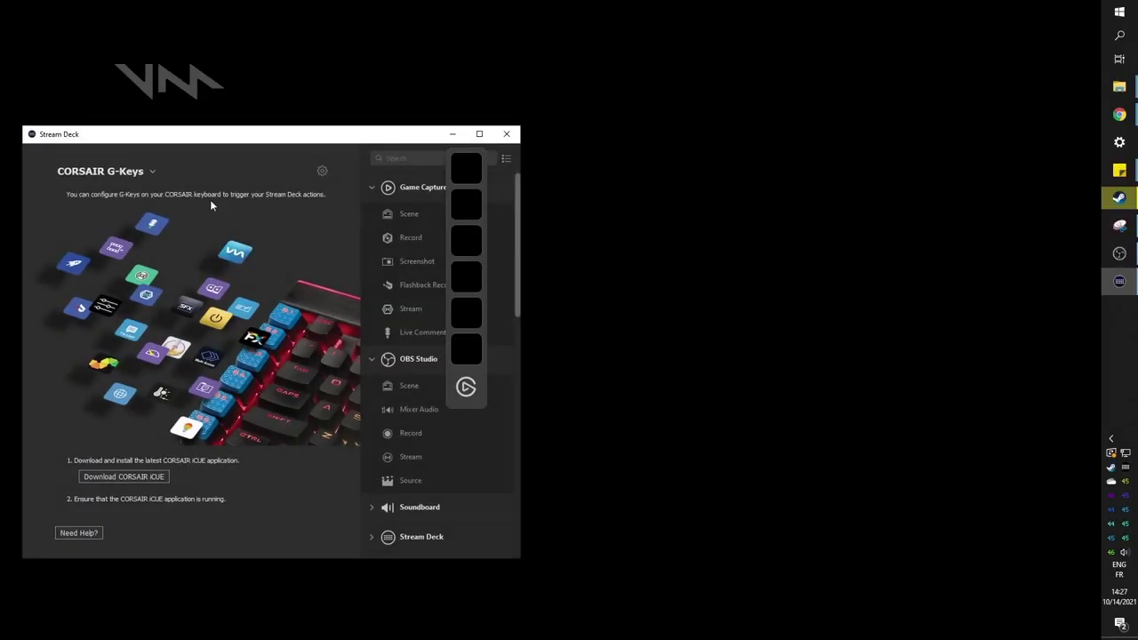
mouse_move(207, 136)
mouse_down()
mouse_move(458, 122)
mouse_move(205, 147)
mouse_up()
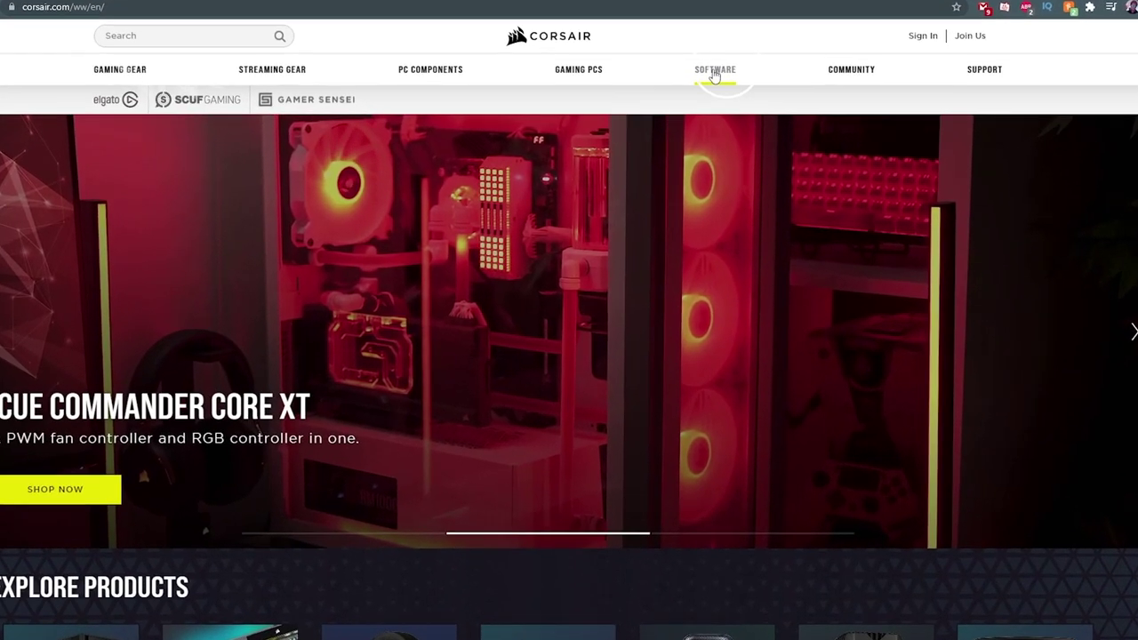
Open the software download page on the Corsair website and look over the iCUE downloads.
click(699, 87)
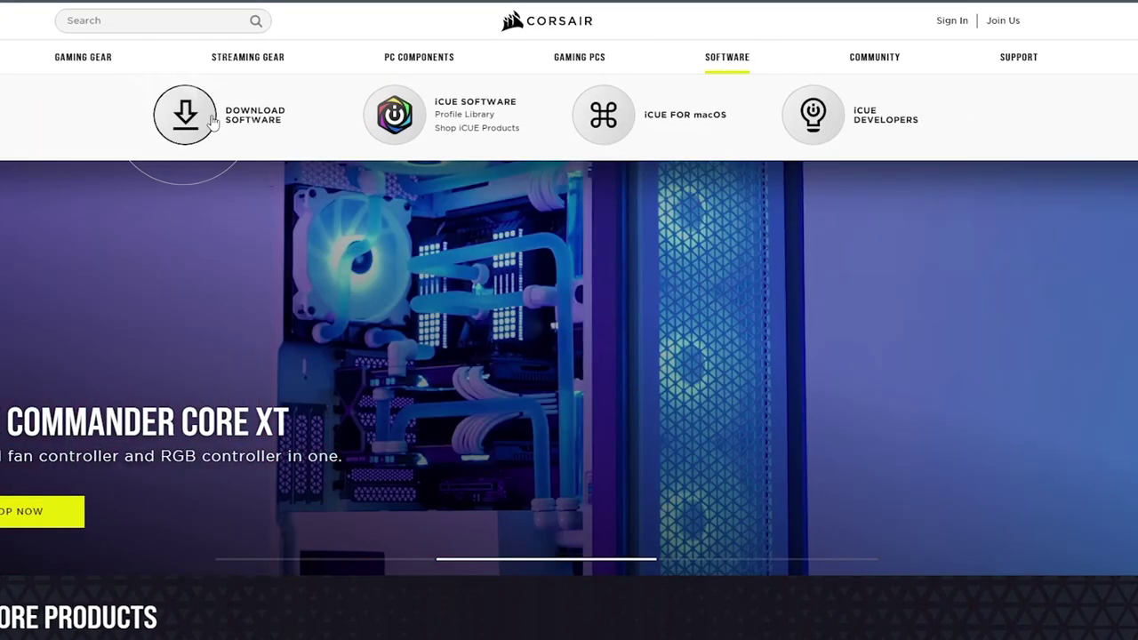
click(183, 138)
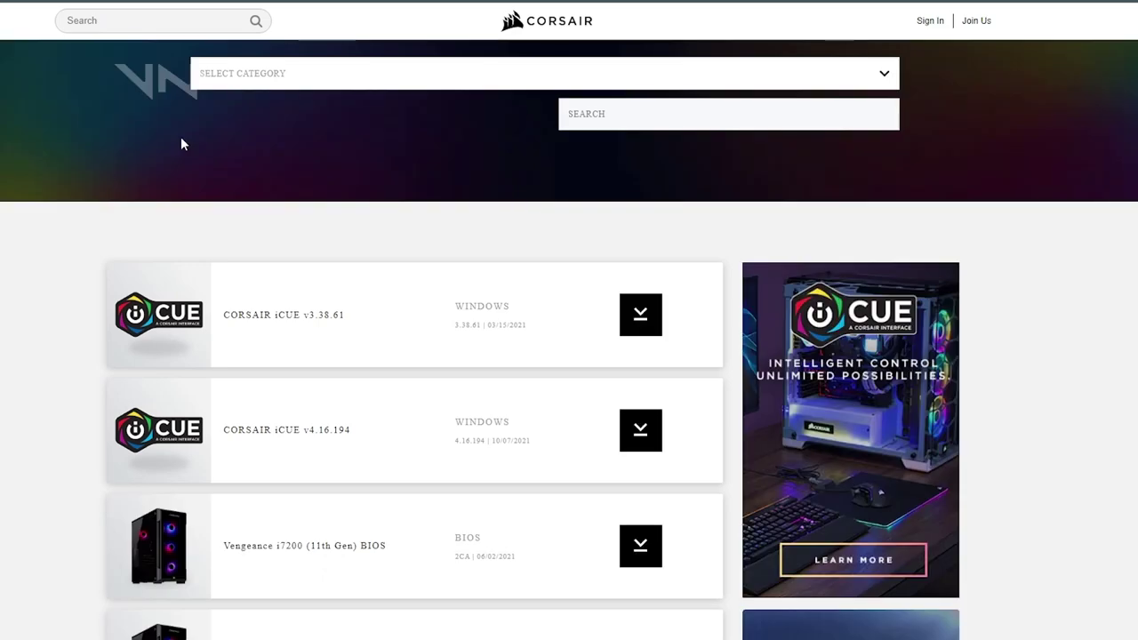
scroll(318, 506, up, 1)
scroll(137, 375, down, 3)
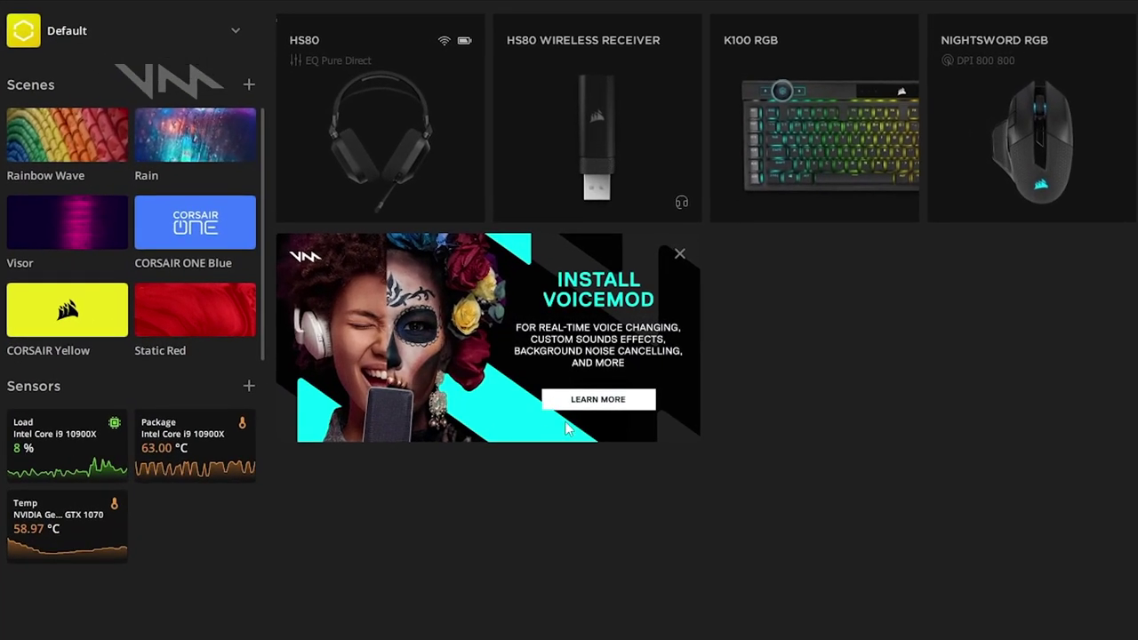
Open more information on the Install Voicemod offer in iCUE and review the audio devices in Voicemod's settings.
click(599, 401)
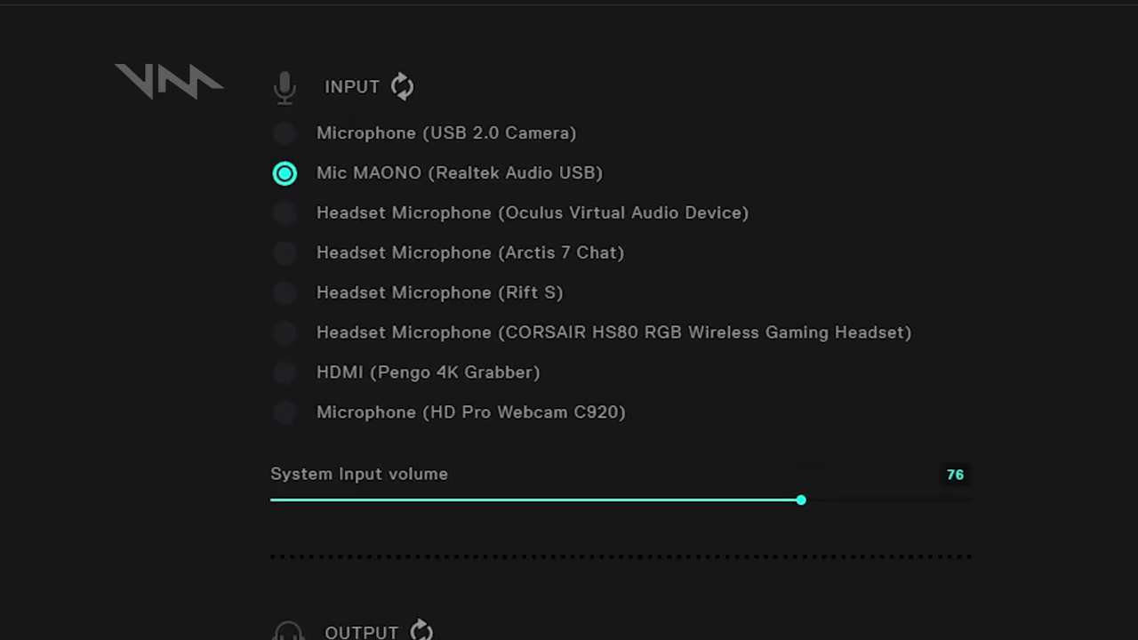
scroll(569, 356, down, 5)
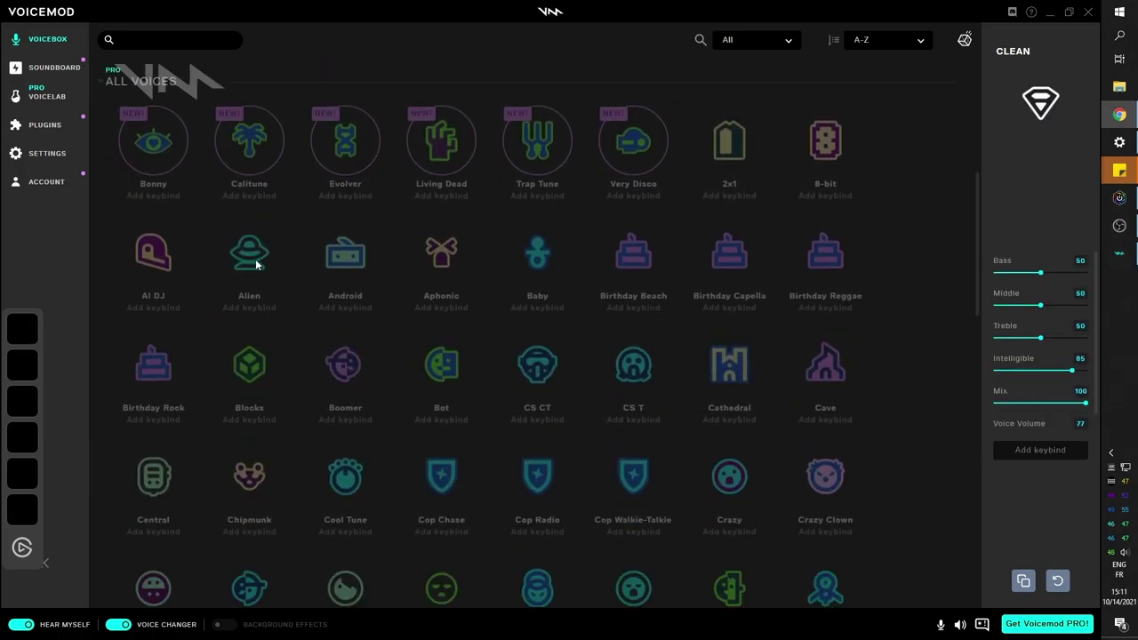
Review the full voice list in Voicemod's Voicebox, and look at the Soundboard and Voicelab sections, dismissing the Soundboard introduction.
scroll(255, 259, down, 10)
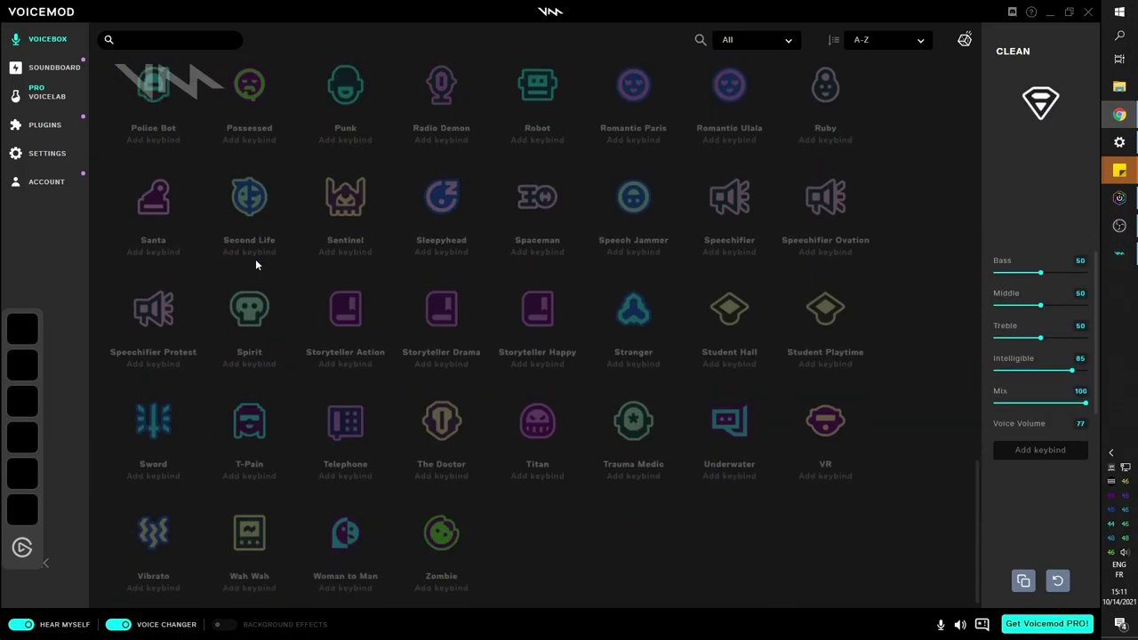
scroll(255, 264, up, 15)
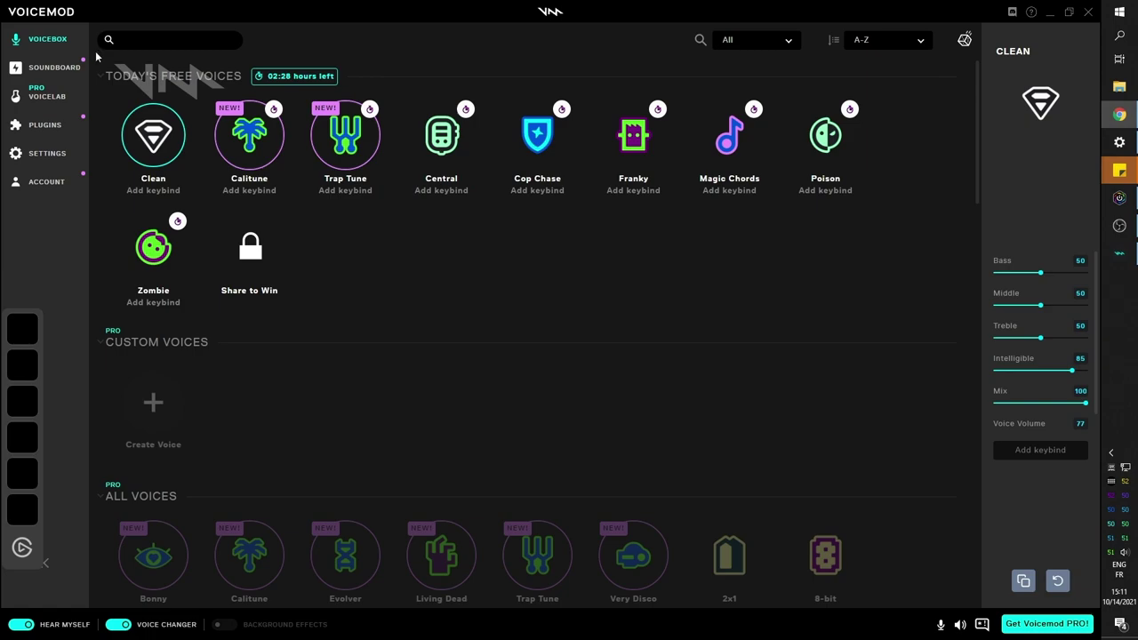
click(51, 71)
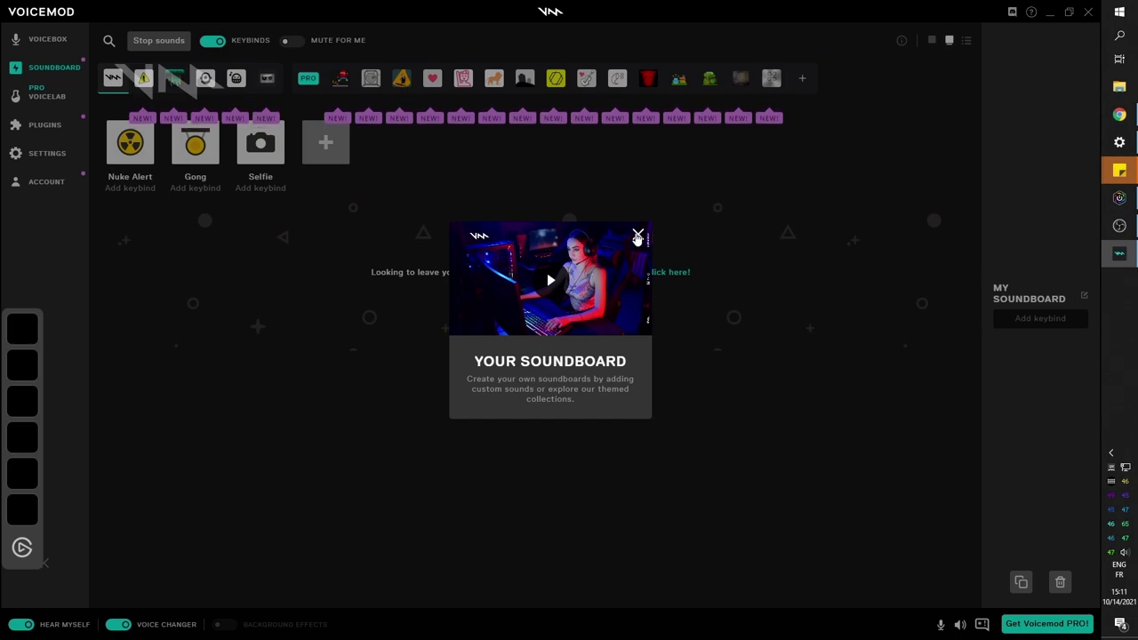
click(637, 236)
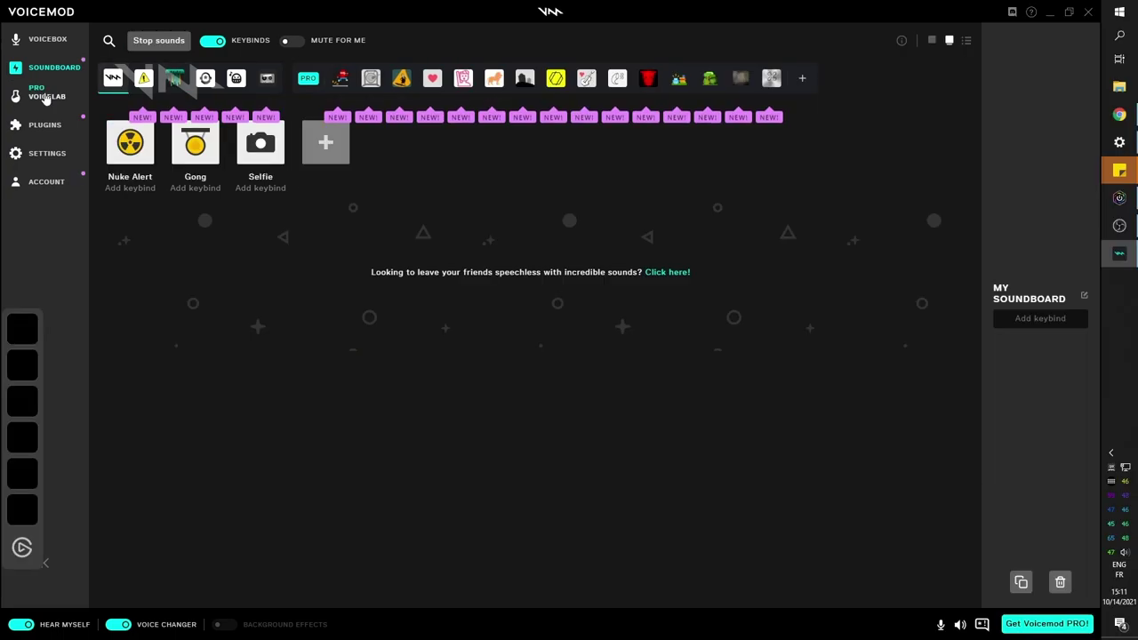
click(49, 96)
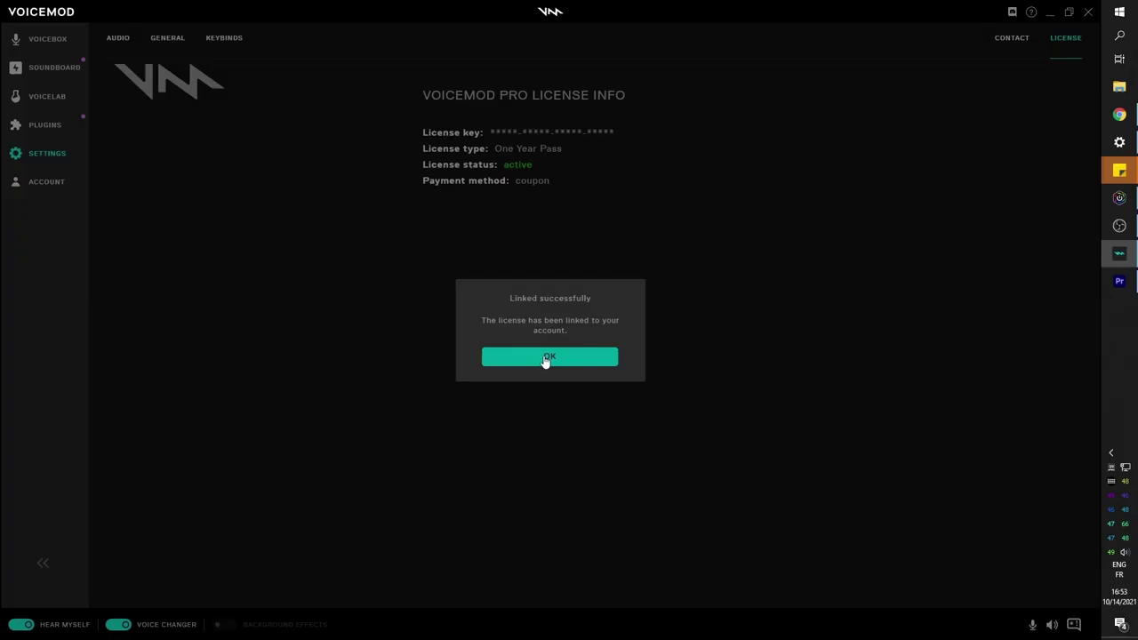
Acknowledge the linked Pro license and look through all voices in the Voicebox.
click(547, 358)
click(41, 41)
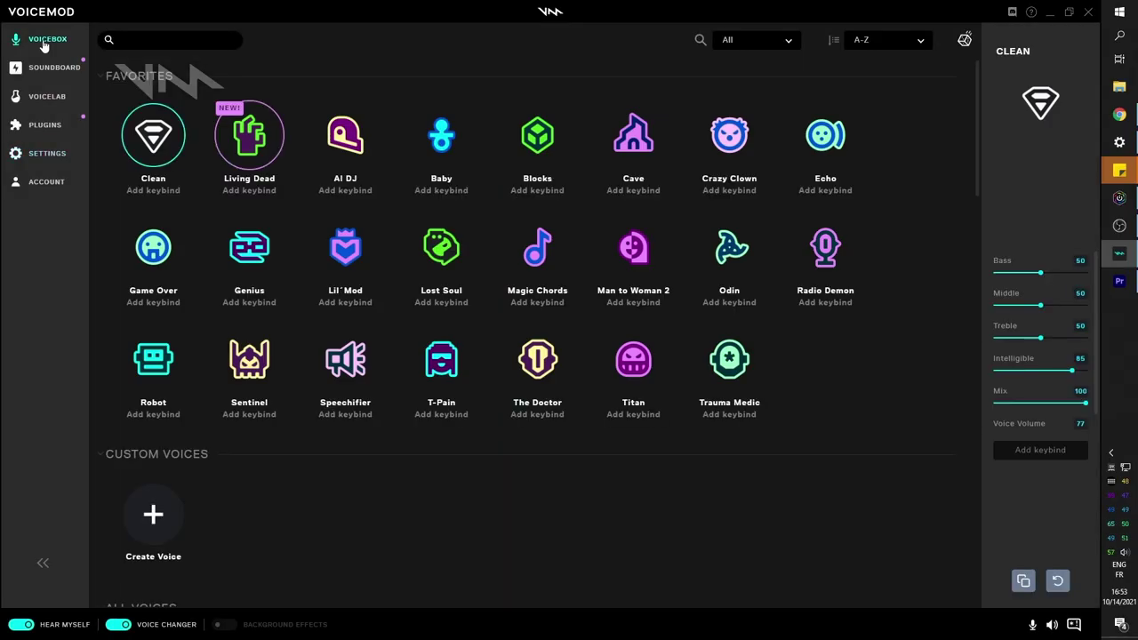
scroll(321, 227, down, 4)
scroll(320, 227, down, 15)
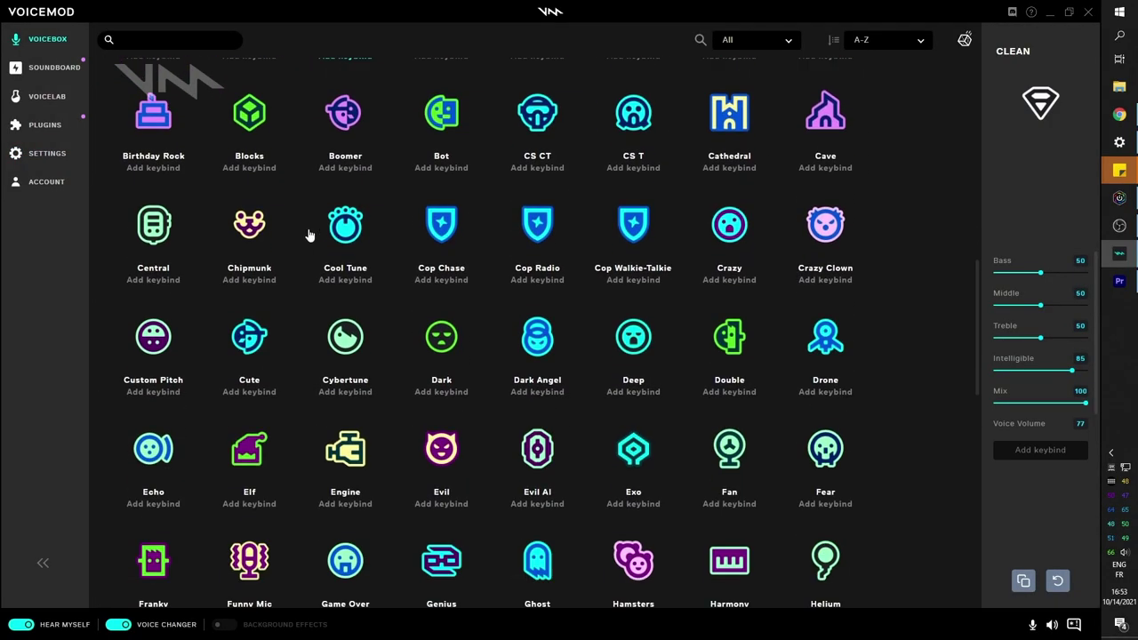
scroll(310, 233, up, 18)
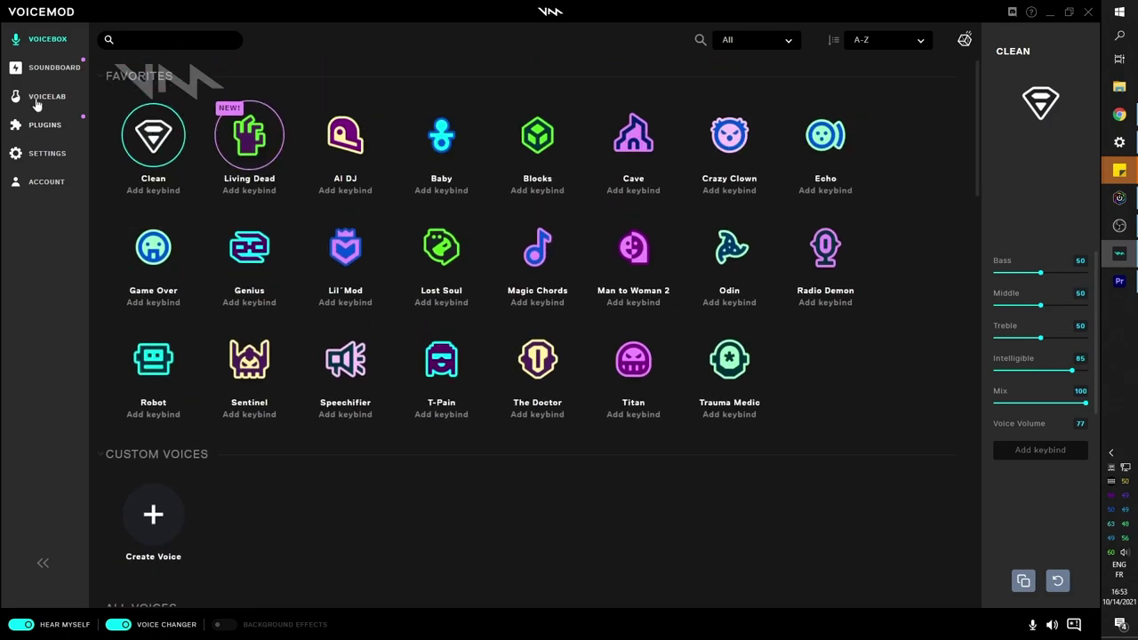
Open the Voicelab section.
click(38, 98)
click(119, 66)
click(119, 66)
click(117, 94)
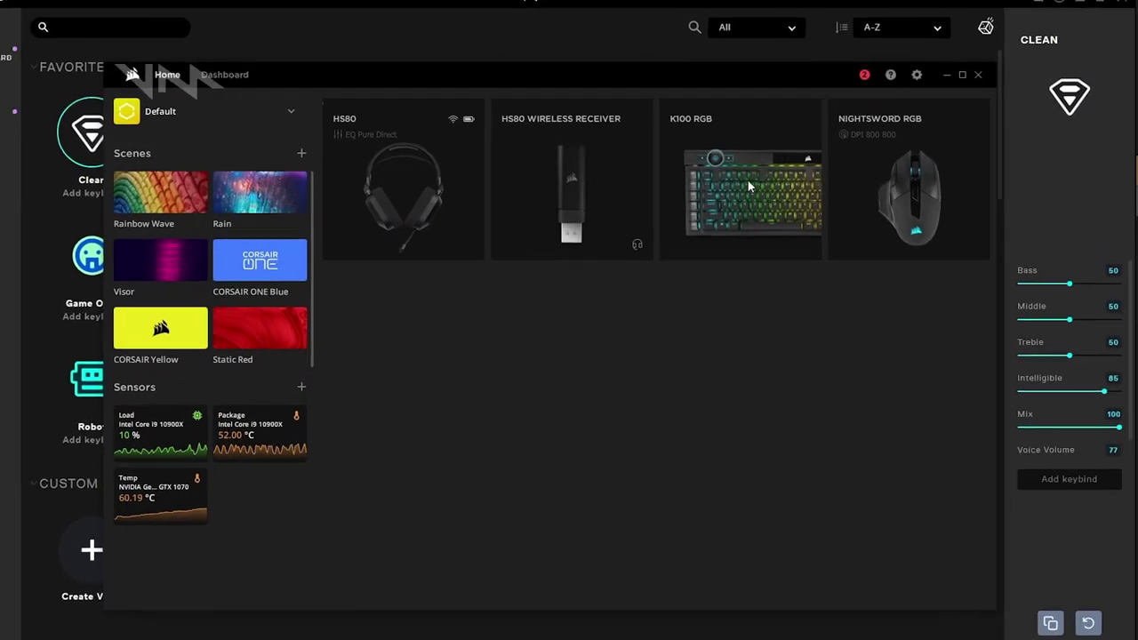
Switch to iCUE and add a new key assignment for the K100 RGB keyboard.
mouse_move(714, 151)
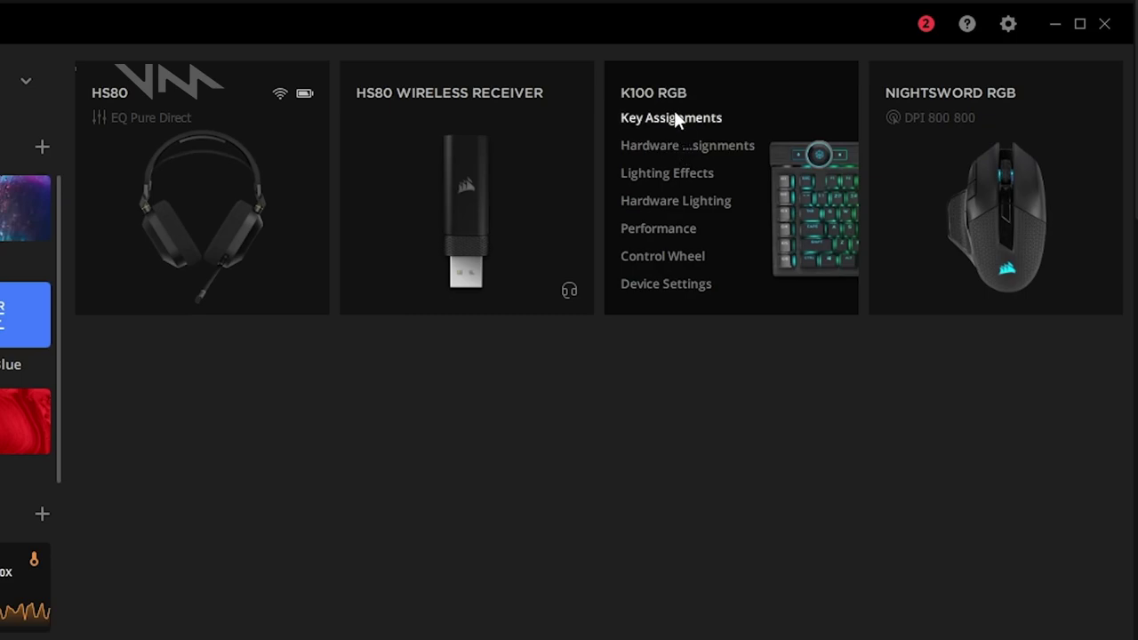
click(670, 120)
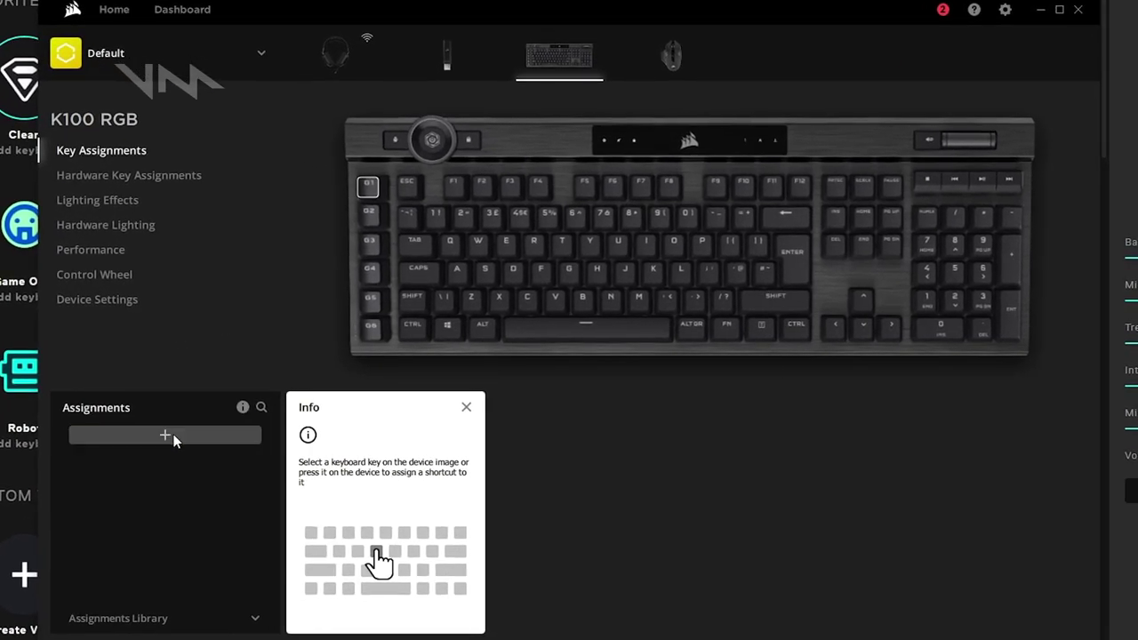
click(165, 435)
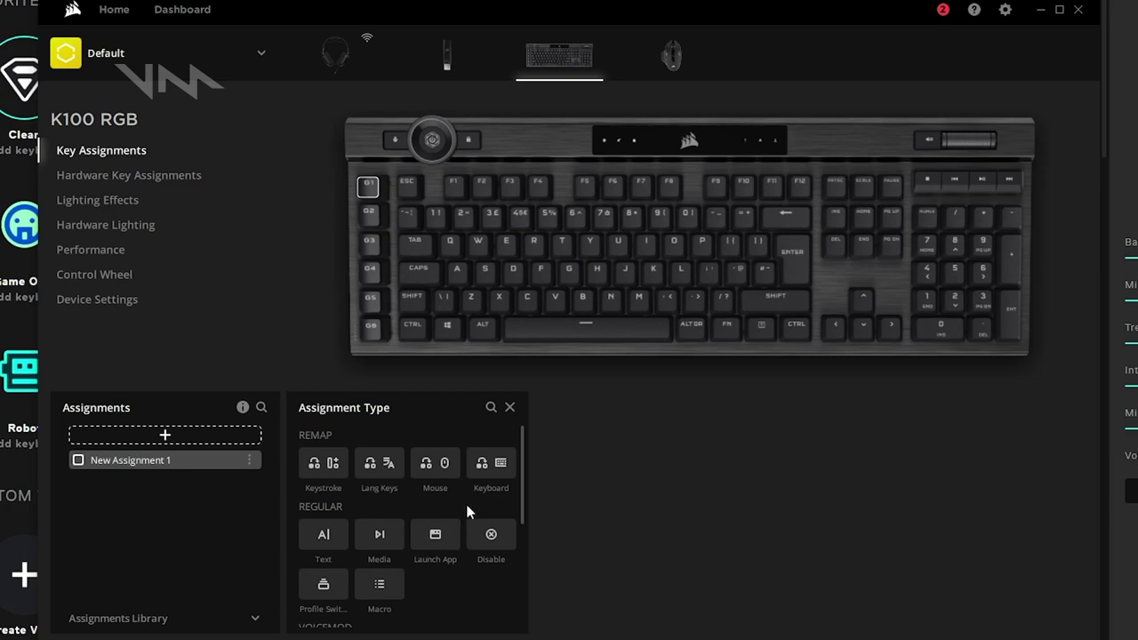
Set the new assignment to Voicemod's Voice Changer On / Off action and bind it to the G1 key.
scroll(468, 512, down, 3)
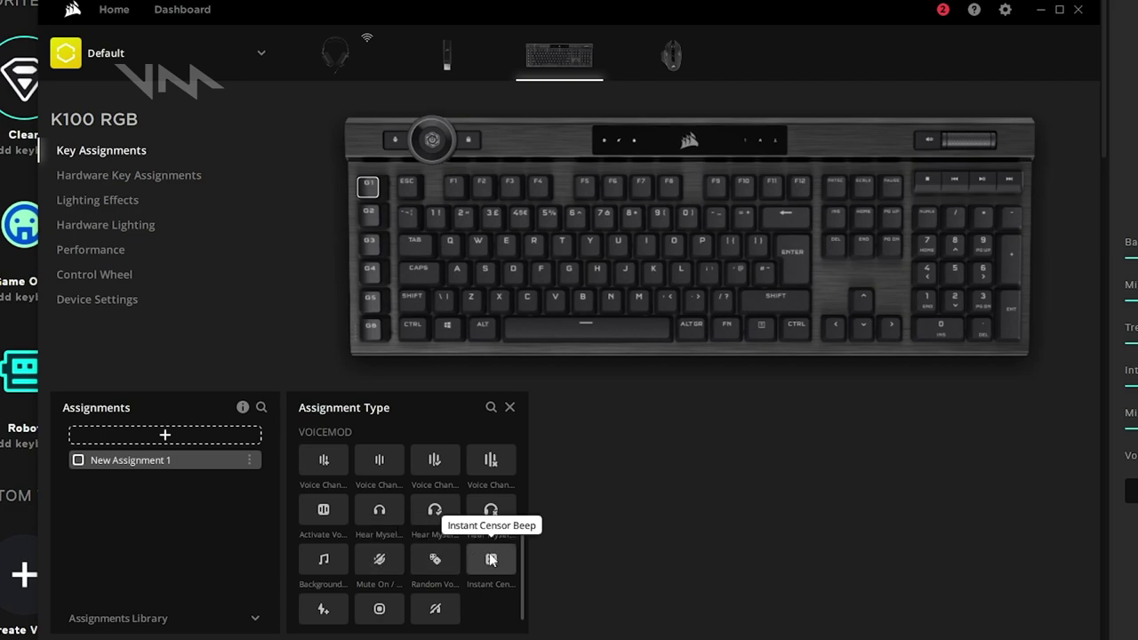
scroll(491, 558, down, 1)
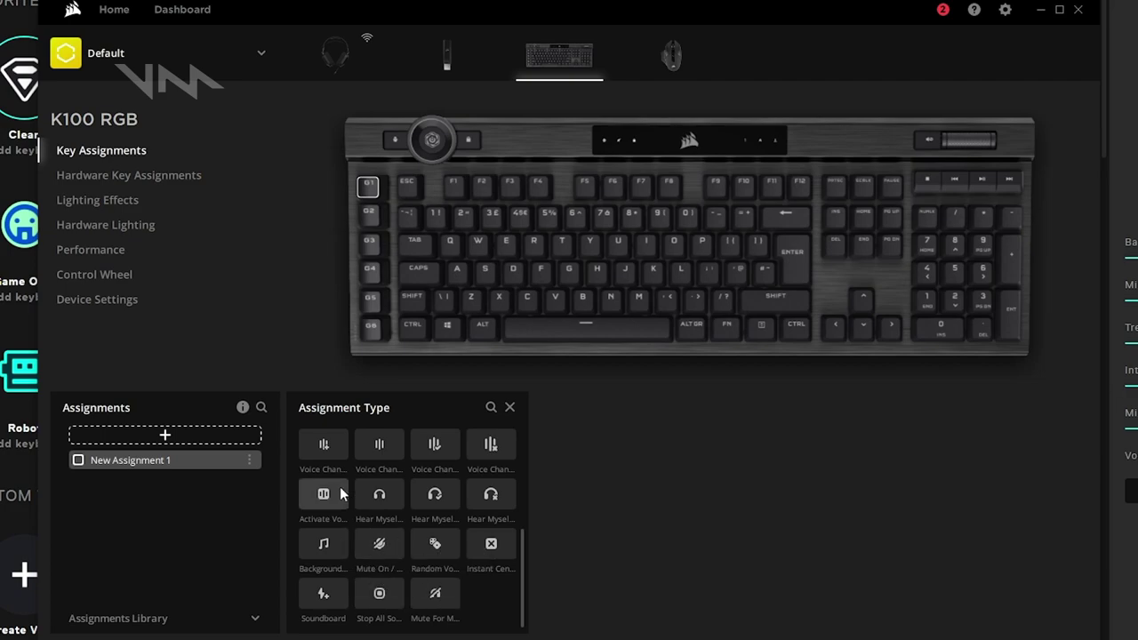
click(380, 451)
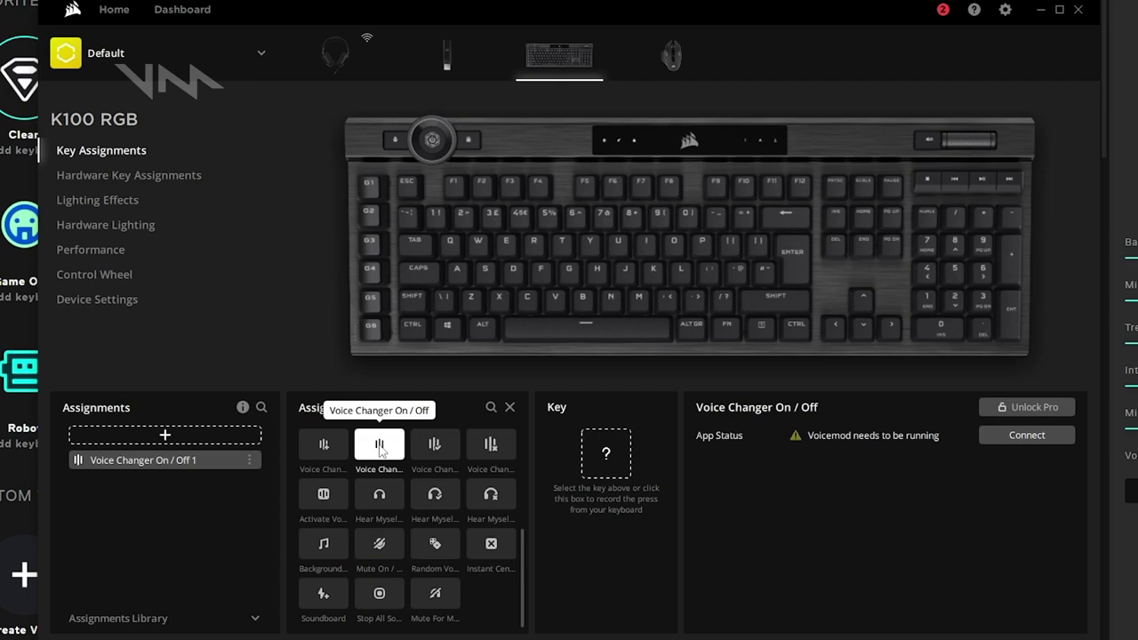
click(363, 190)
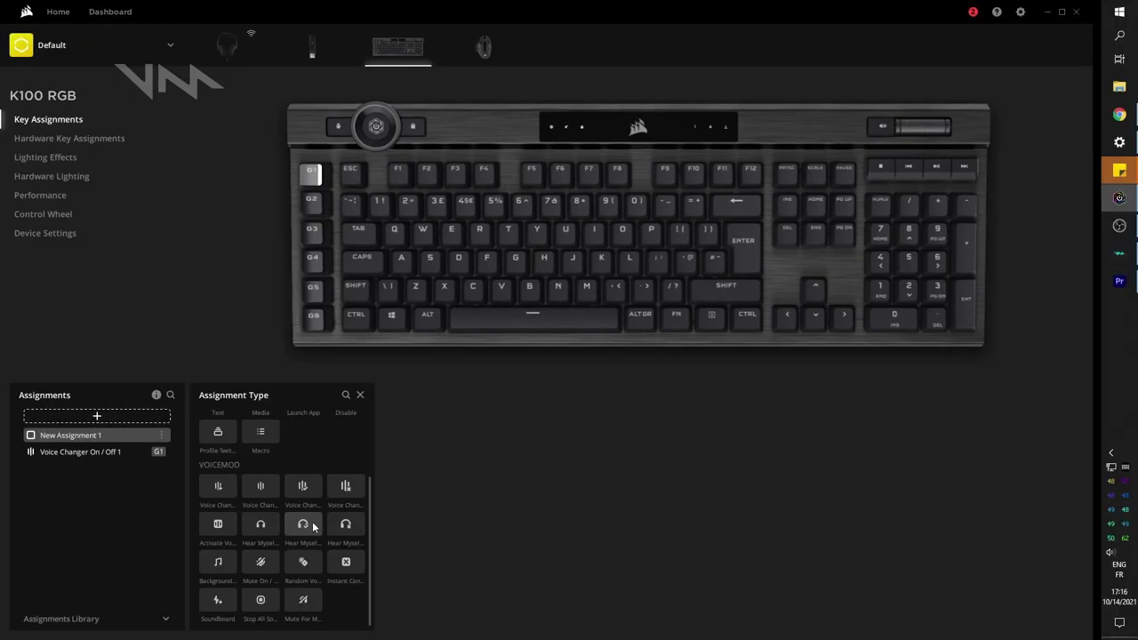
Set the second new assignment to Voicemod's Voice Changer action on the G2 key and look through its Favorite voices.
click(219, 487)
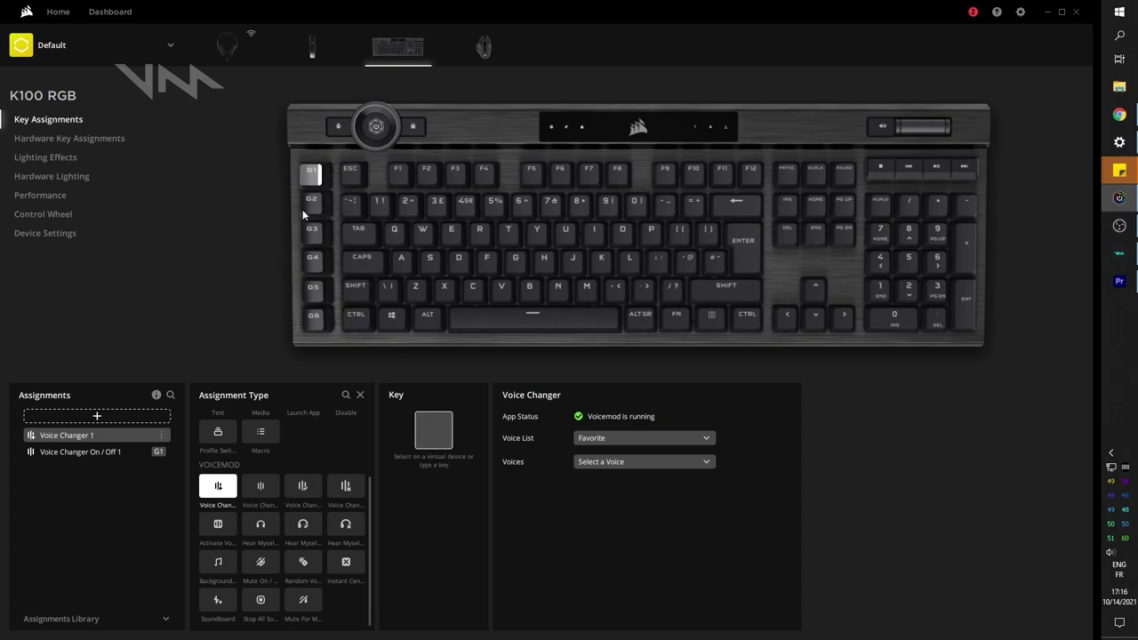
click(708, 463)
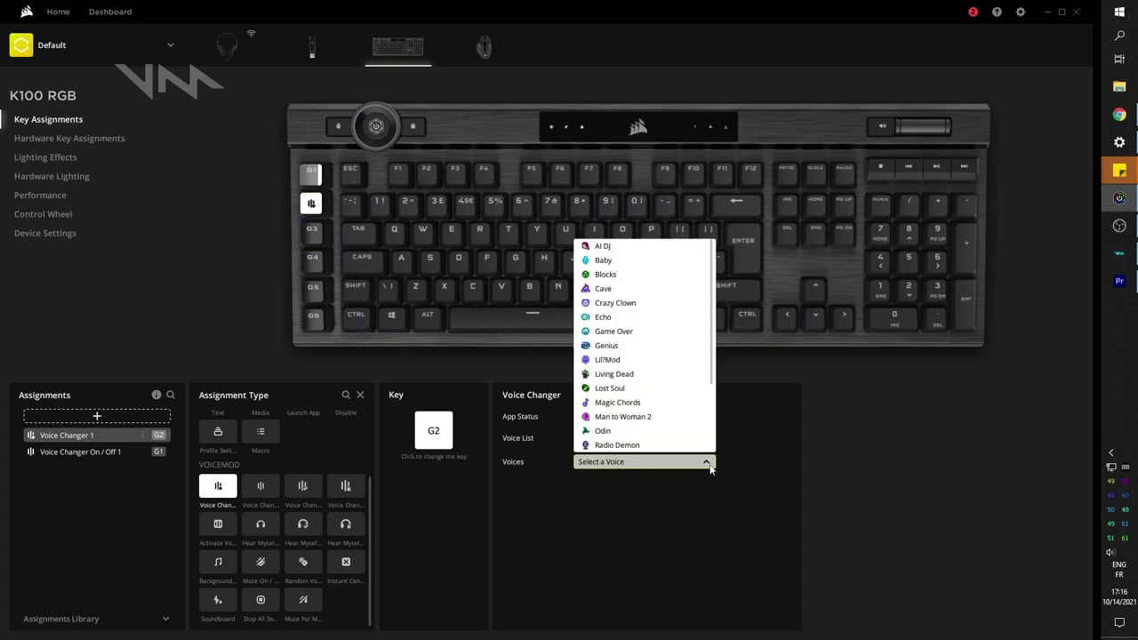
scroll(662, 346, down, 5)
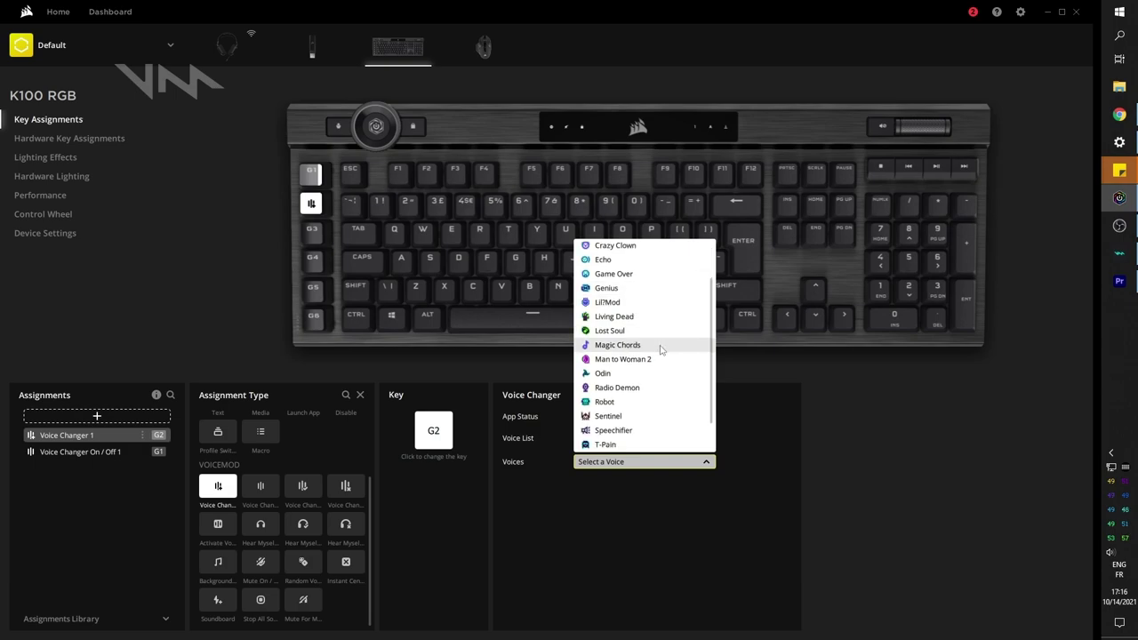
scroll(666, 446, up, 5)
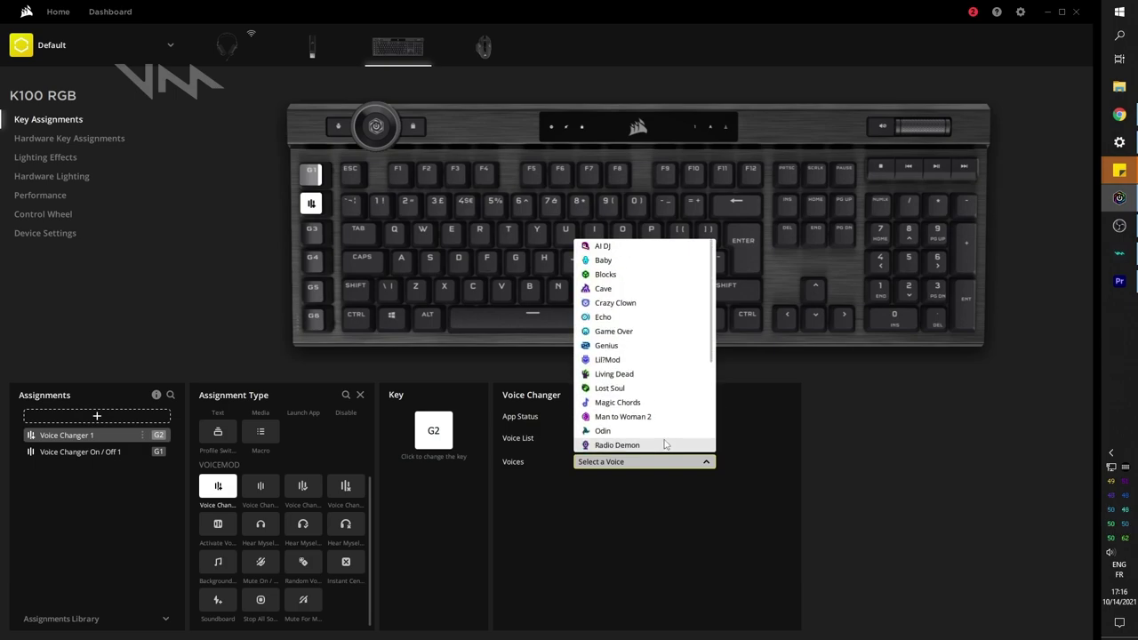
scroll(666, 446, down, 5)
click(709, 464)
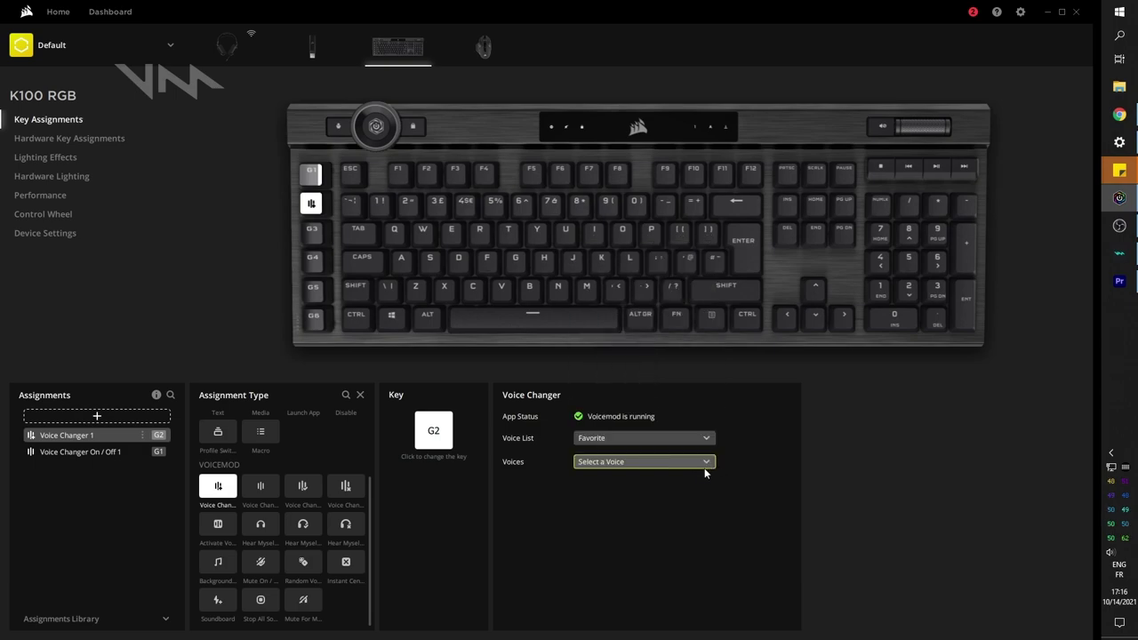
click(708, 439)
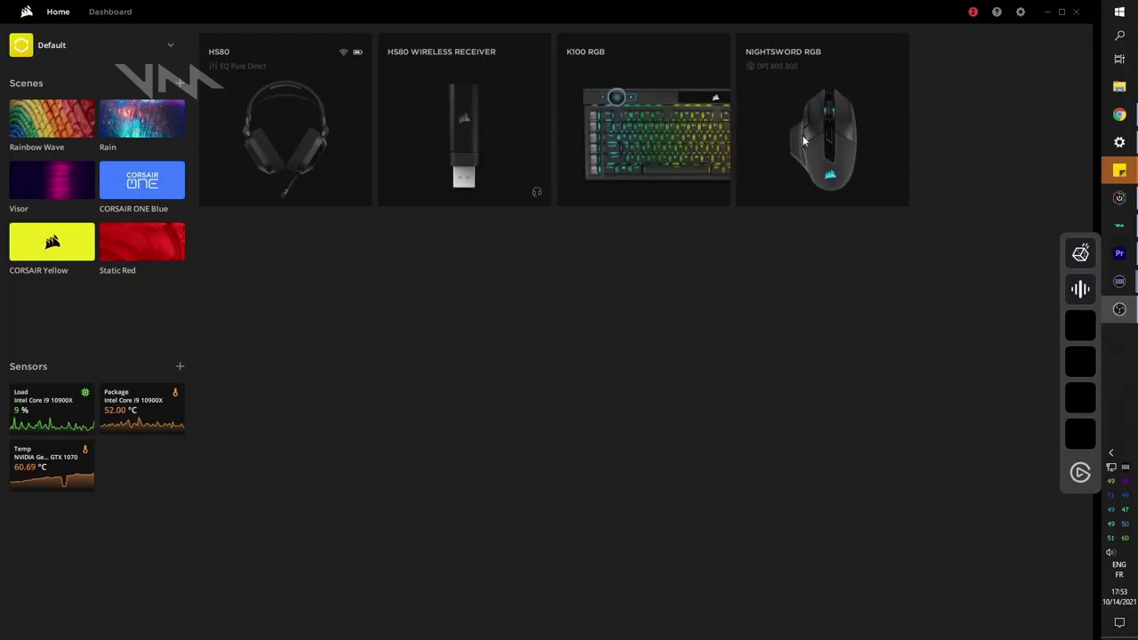
Open the key assignments of the NIGHTSWORD RGB mouse.
mouse_move(791, 123)
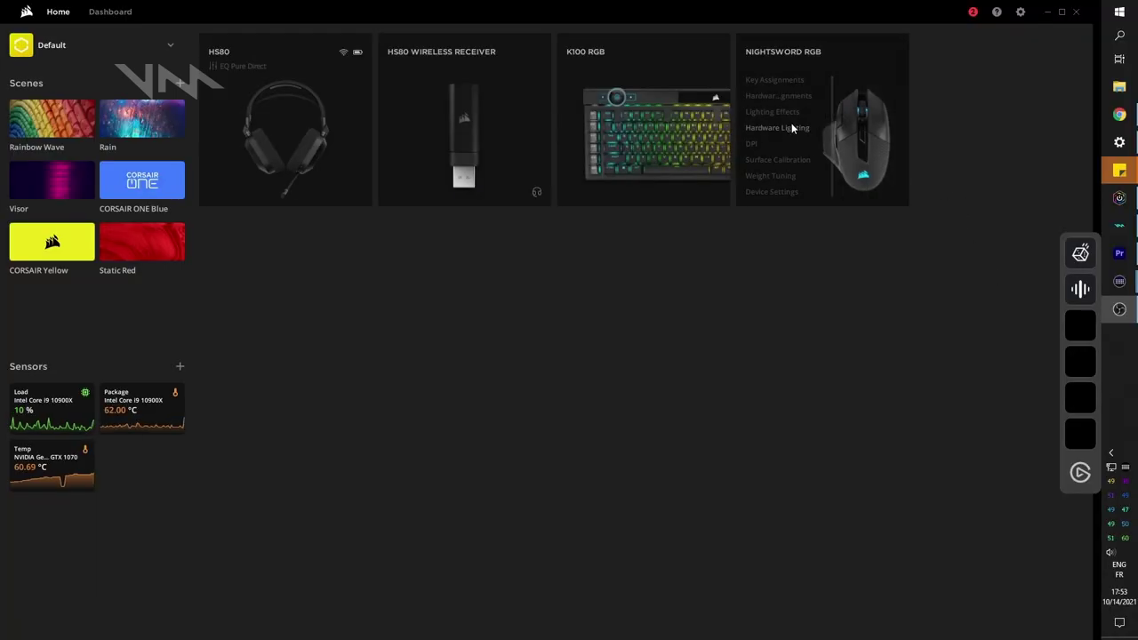
click(764, 82)
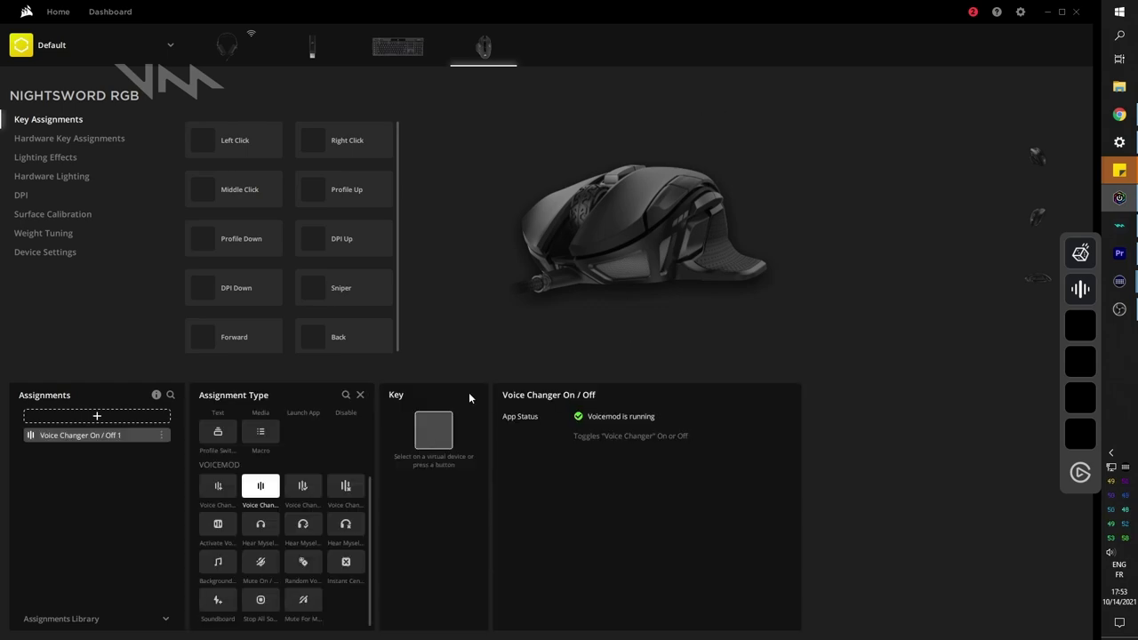
click(489, 358)
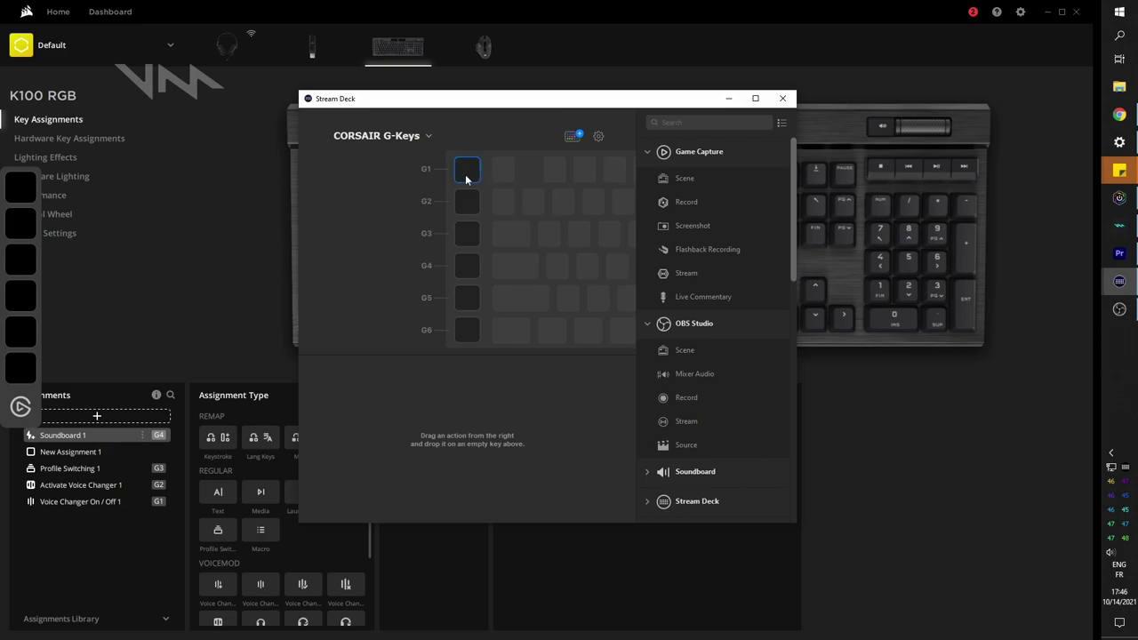
In Stream Deck, look through the Voicemod actions available for the CORSAIR G-Keys.
scroll(693, 311, down, 10)
scroll(690, 330, down, 2)
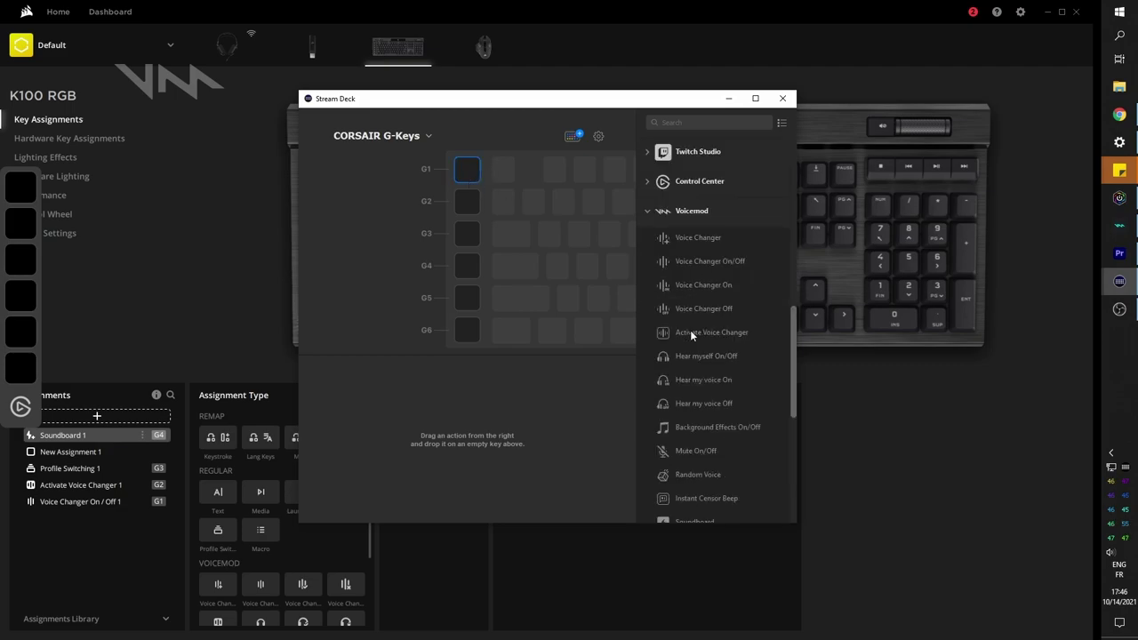
scroll(690, 335, down, 2)
scroll(690, 338, down, 2)
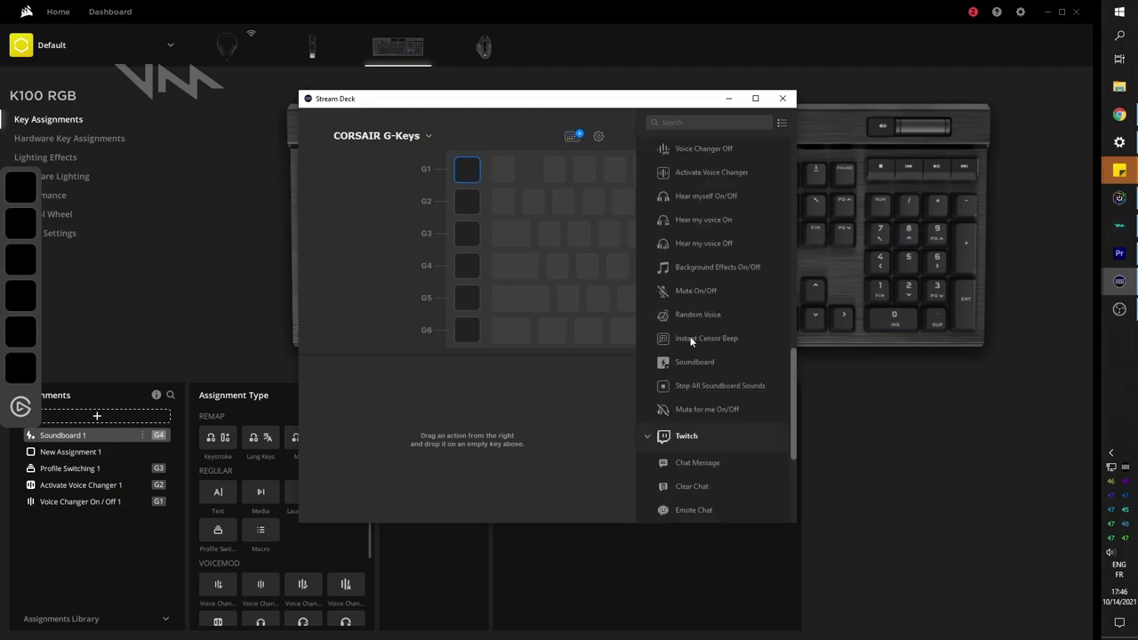
Assign Voicemod's Random Voice action to G1 and its Activate Voice Changer action to G2 of the CORSAIR G-Keys.
scroll(681, 411, up, 2)
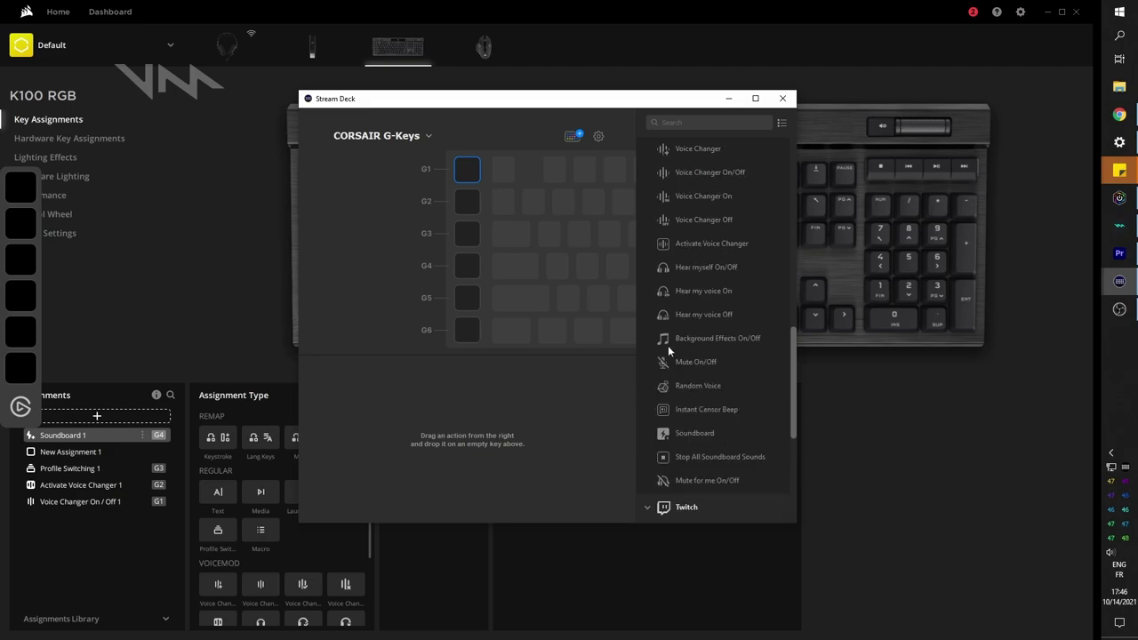
drag(689, 386, 455, 170)
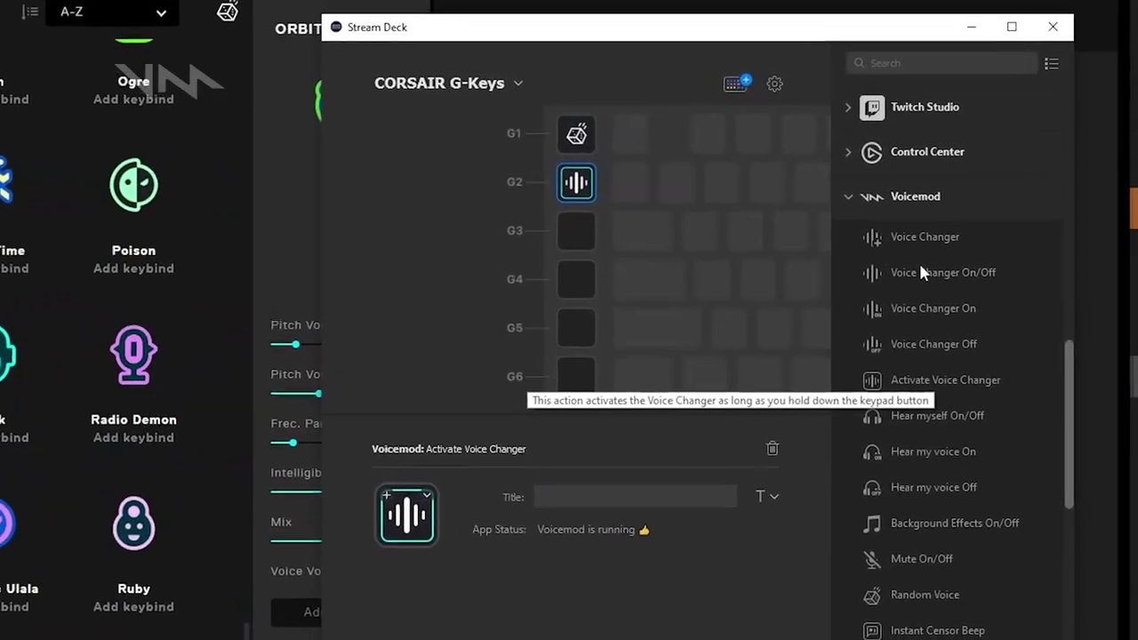
drag(922, 271, 584, 191)
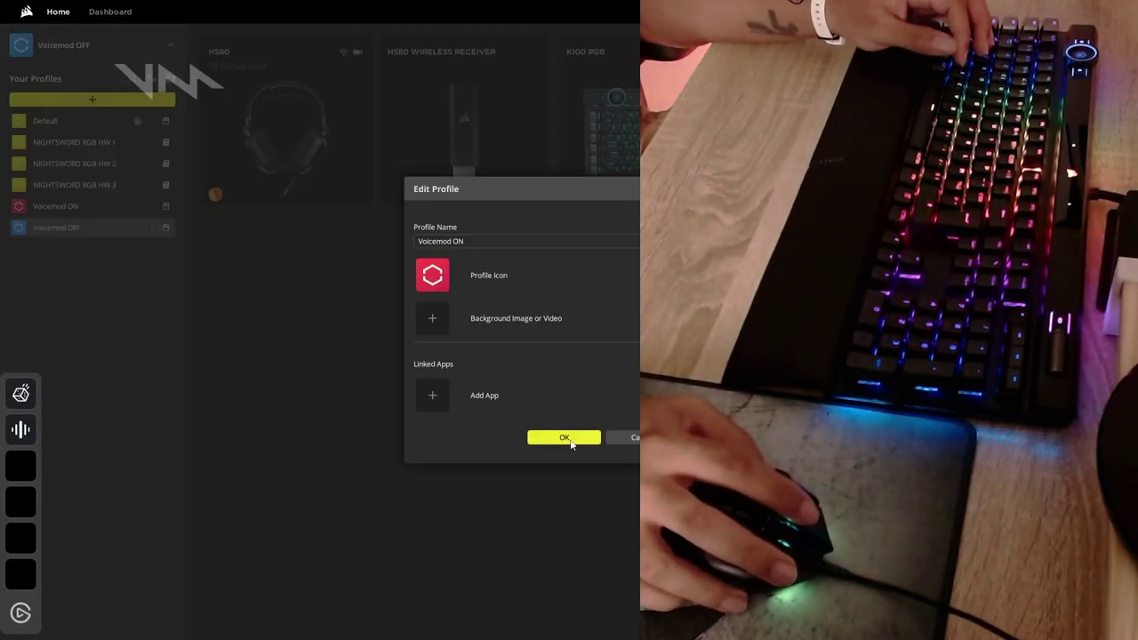
In iCUE, save the Voicemod ON profile with a red icon and give the K100 RGB red Static Color hardware lighting in it.
click(565, 437)
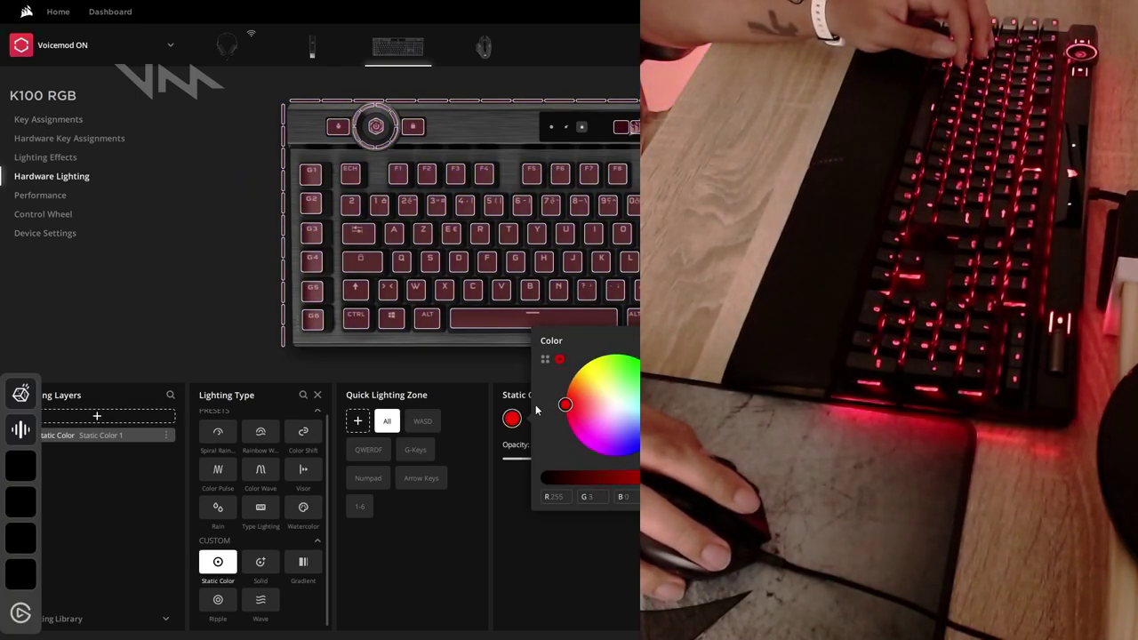
click(528, 548)
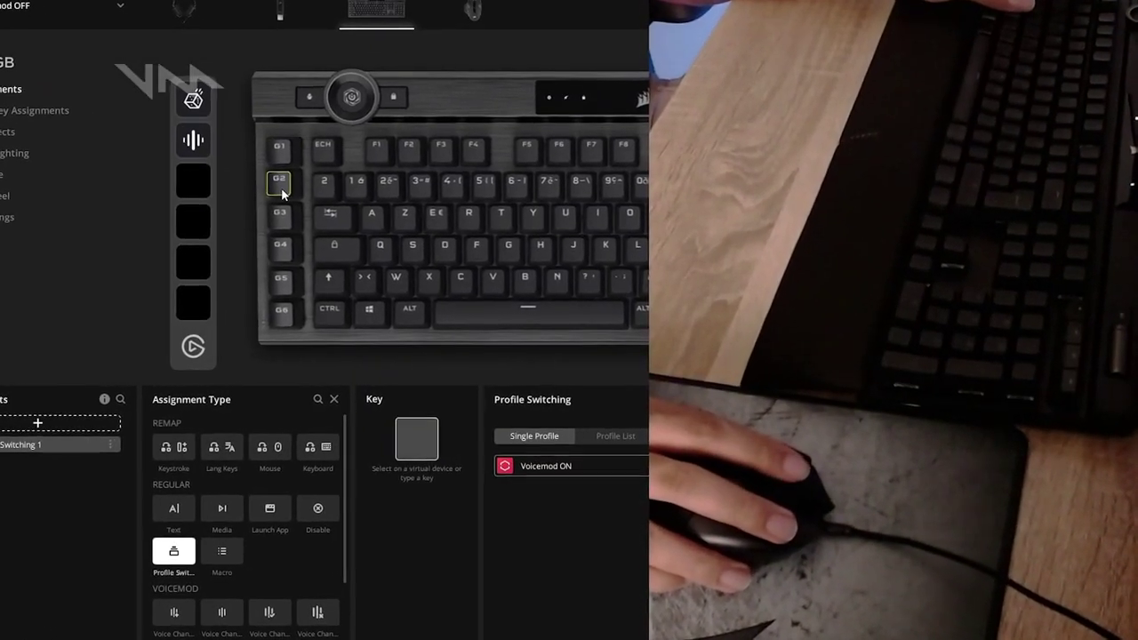
In the Voicemod OFF profile, bind the Profile Switching assignment that activates Voicemod ON to the G2 key.
click(281, 187)
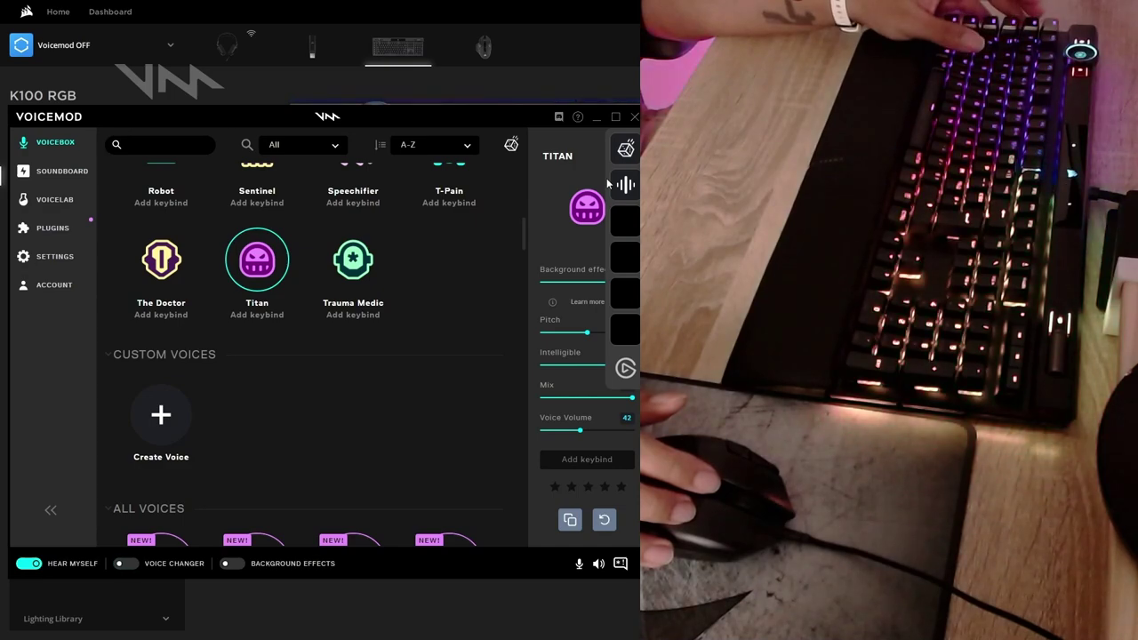
Test the G2 binding by repeatedly switching Voicemod's voice changer on and off together with the Voicemod ON and Voicemod OFF profiles.
key(ctrl+shift+alt+v)
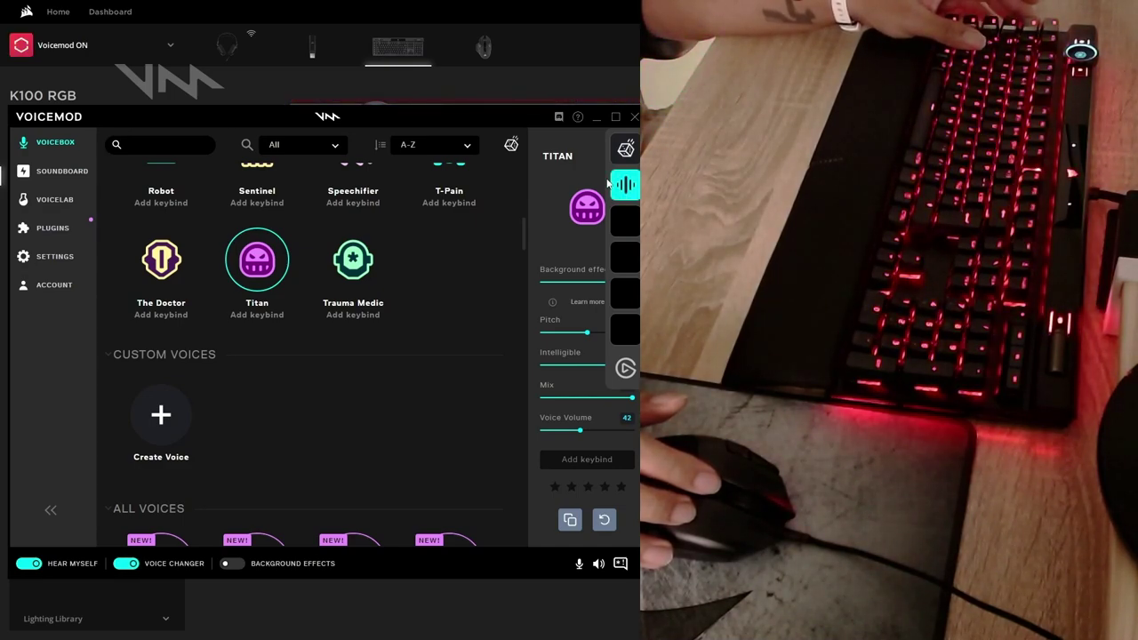
key(ctrl+shift+alt+v)
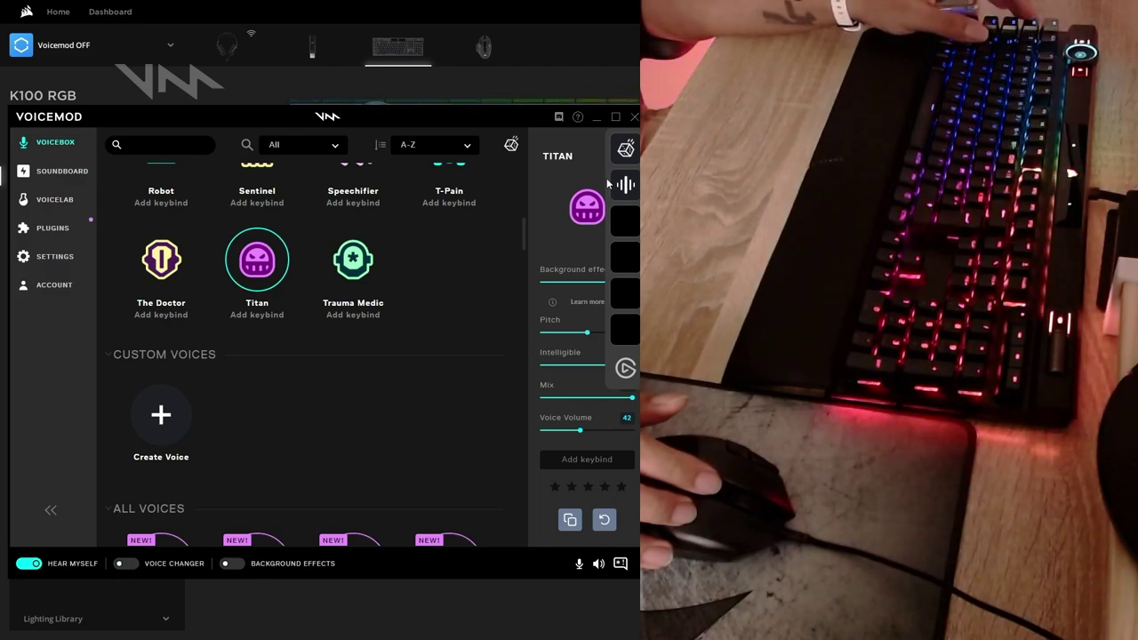
key(ctrl+shift+alt+v)
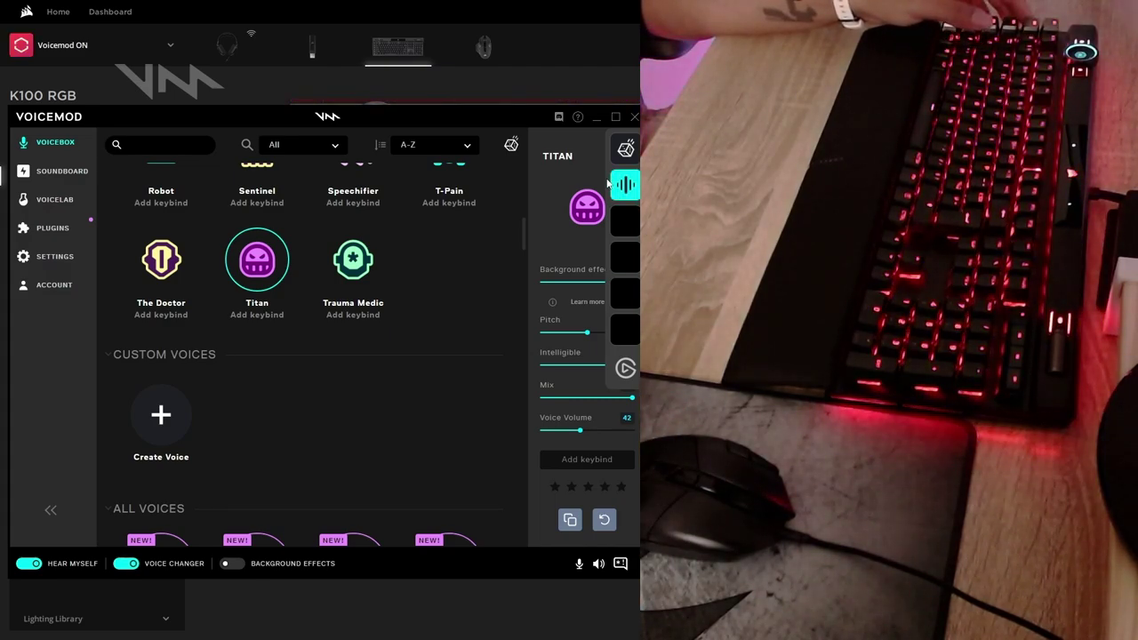
key(ctrl+shift+alt+v)
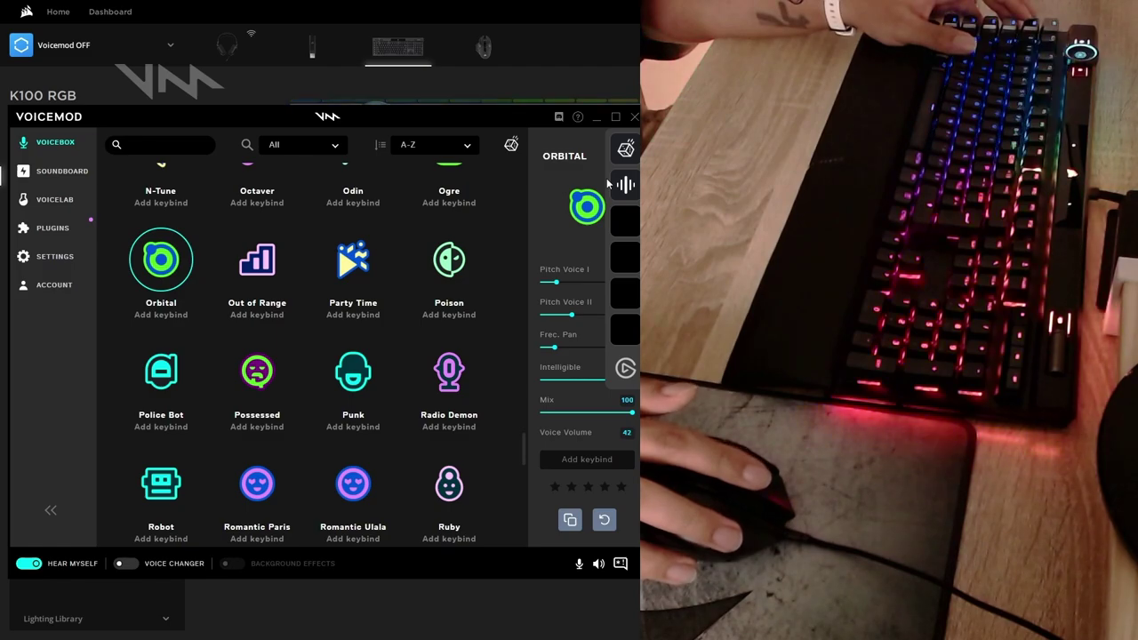
key(ctrl+shift+alt+v)
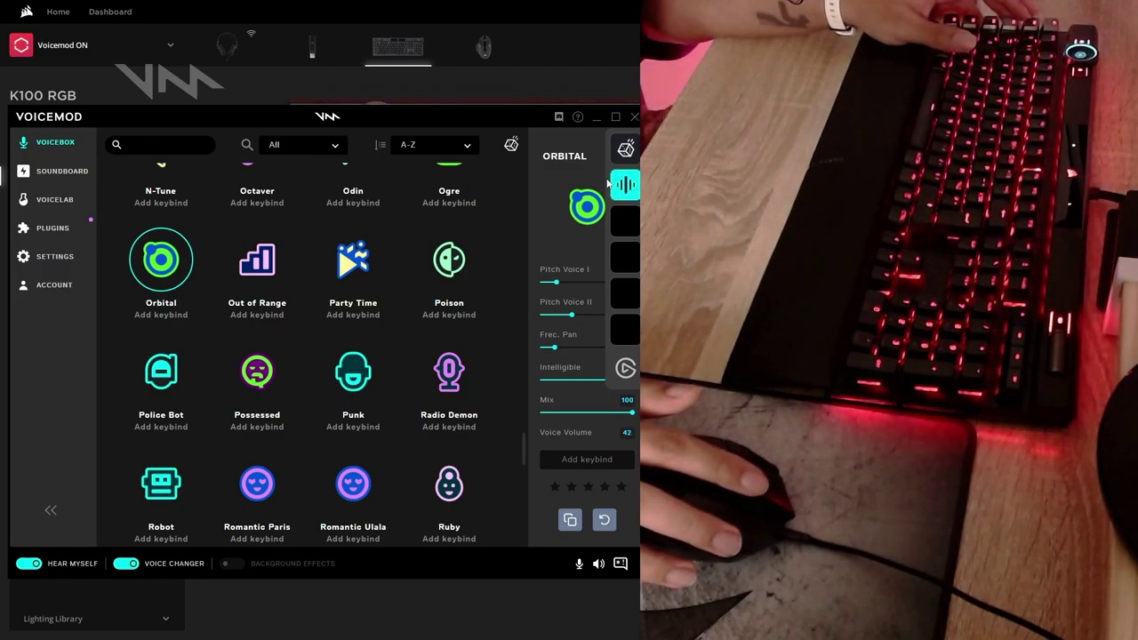